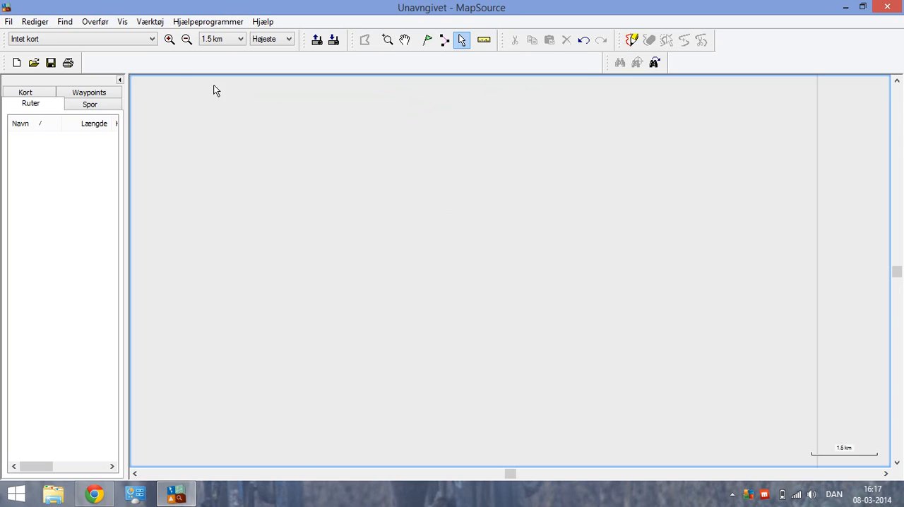
# Load the openmtbmap_denmark_17.10.2013 map and zoom in on the area around Brandelev, Bøgesø and Everdrup.
pyautogui.click(152, 40)
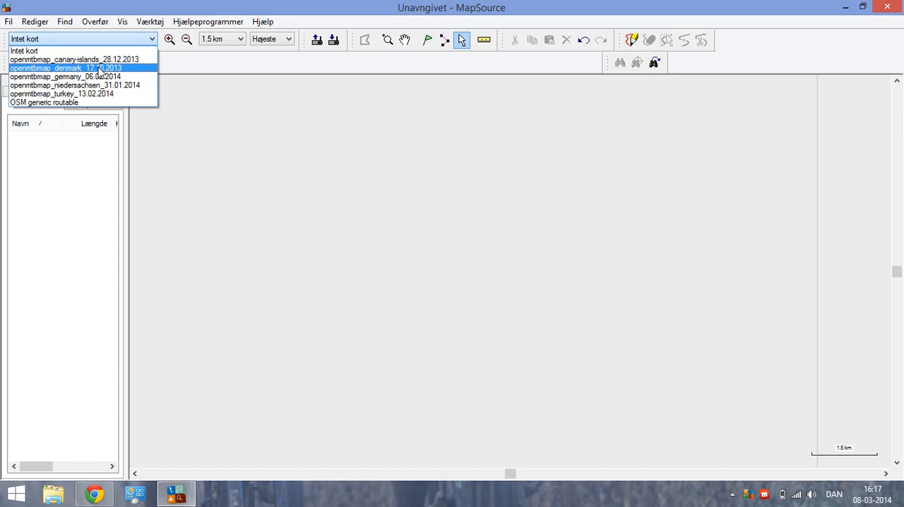
pyautogui.click(99, 68)
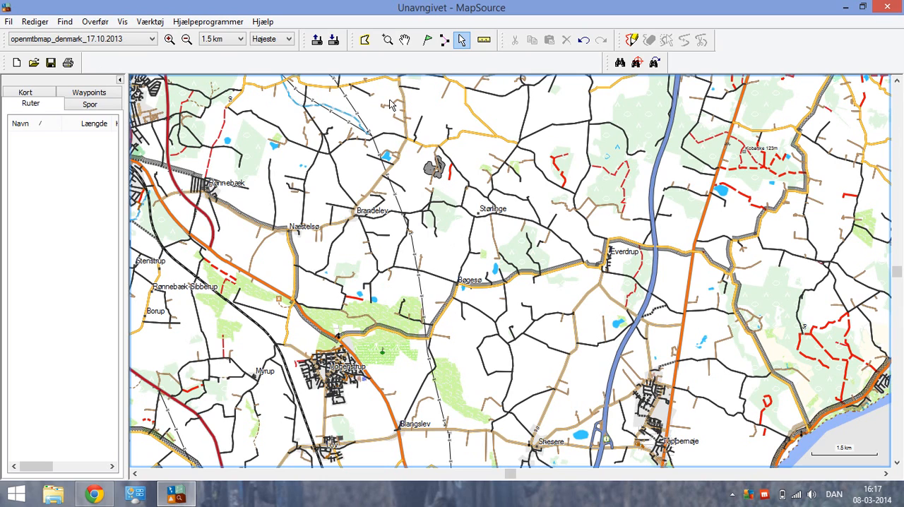
pyautogui.click(387, 41)
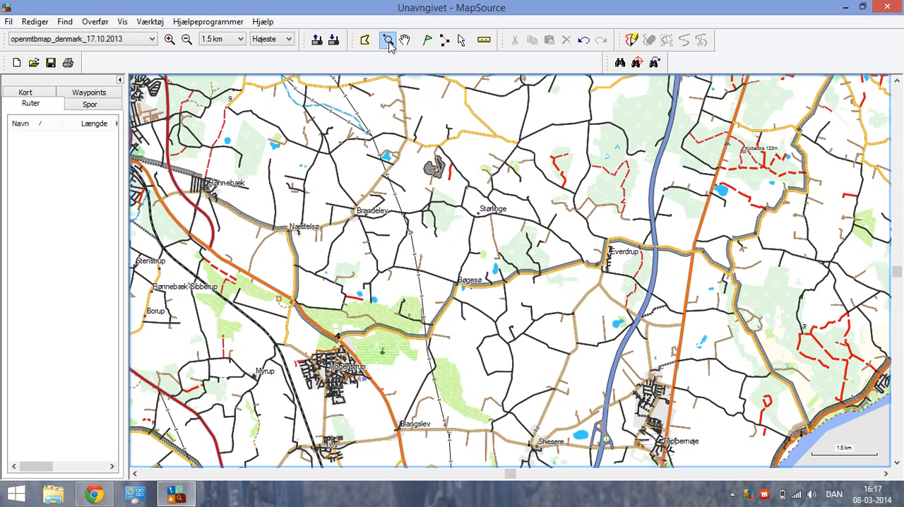
pyautogui.moveTo(304, 168); pyautogui.dragTo(683, 364)
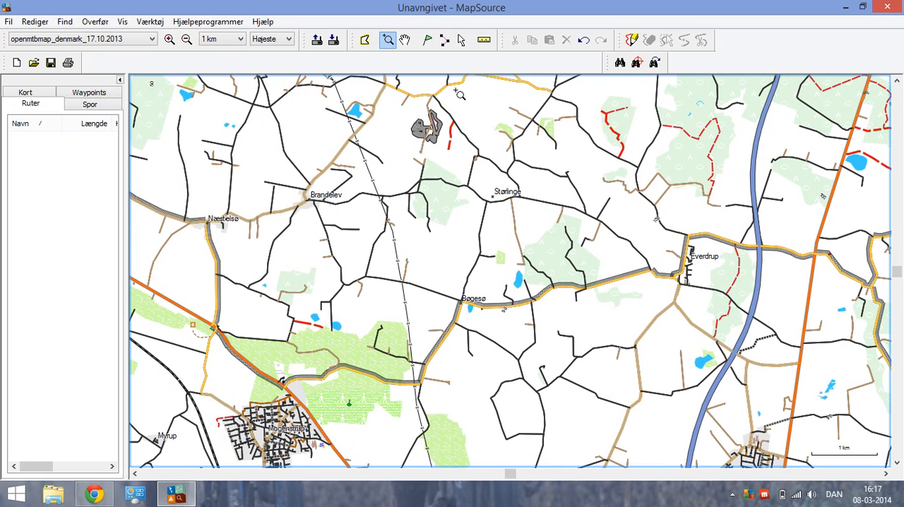
# Create a seven-point route from southwest of Brandelev via Bøgesøvej, Flintemosevej, north of Størlinge and Tågeskovvej to south of Everdrup.
pyautogui.click(444, 41)
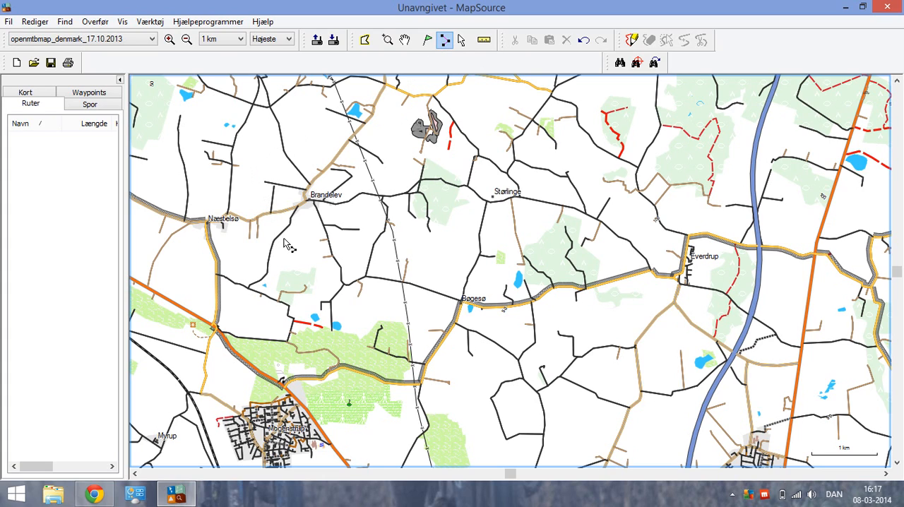
pyautogui.moveTo(285, 235)
pyautogui.click(283, 232)
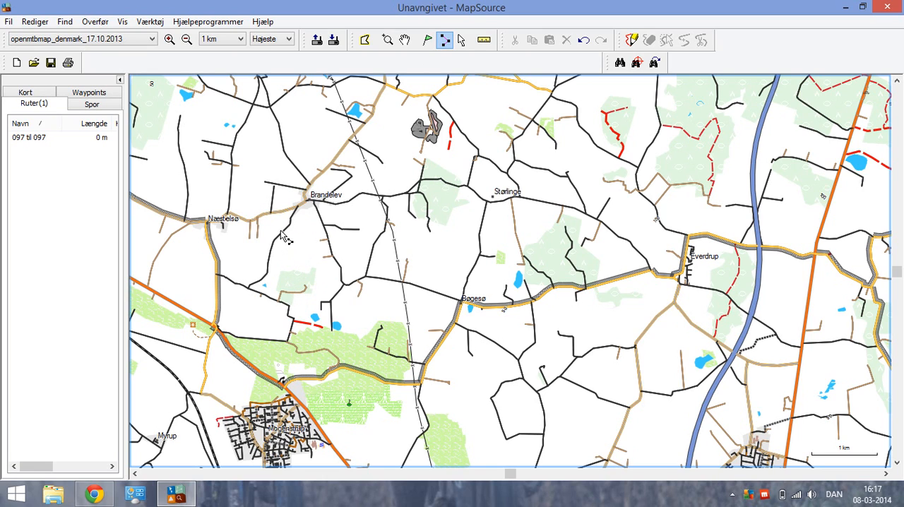
pyautogui.click(315, 382)
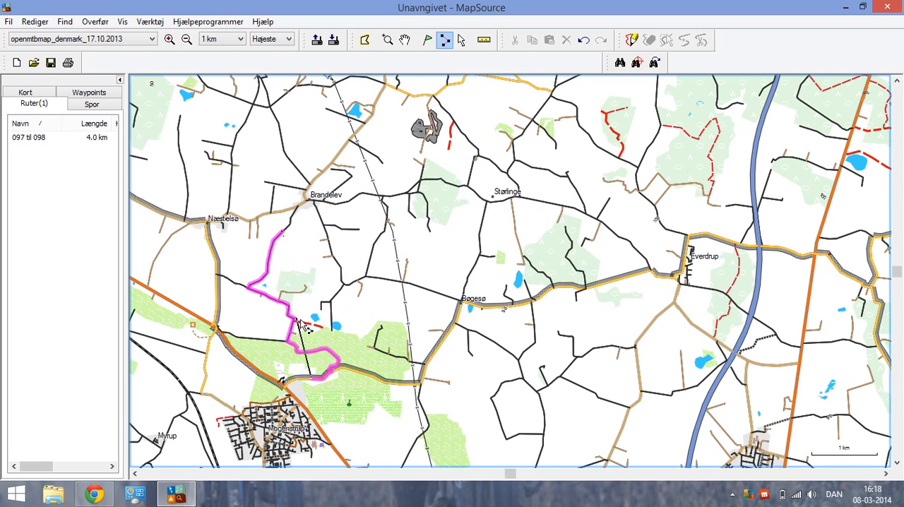
pyautogui.click(440, 345)
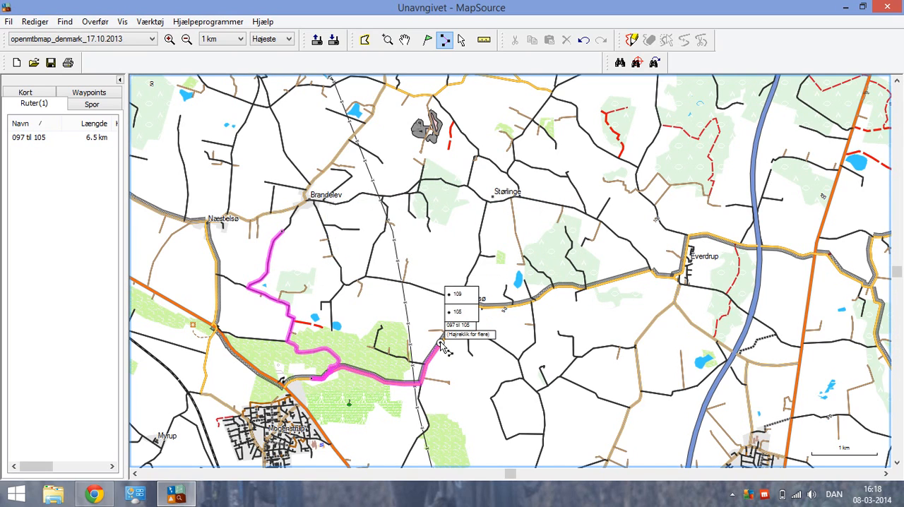
pyautogui.click(613, 284)
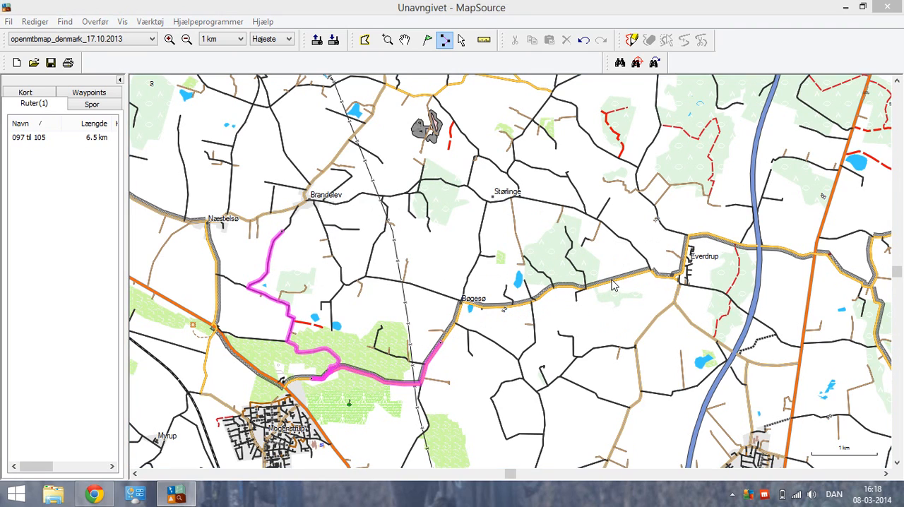
pyautogui.click(514, 150)
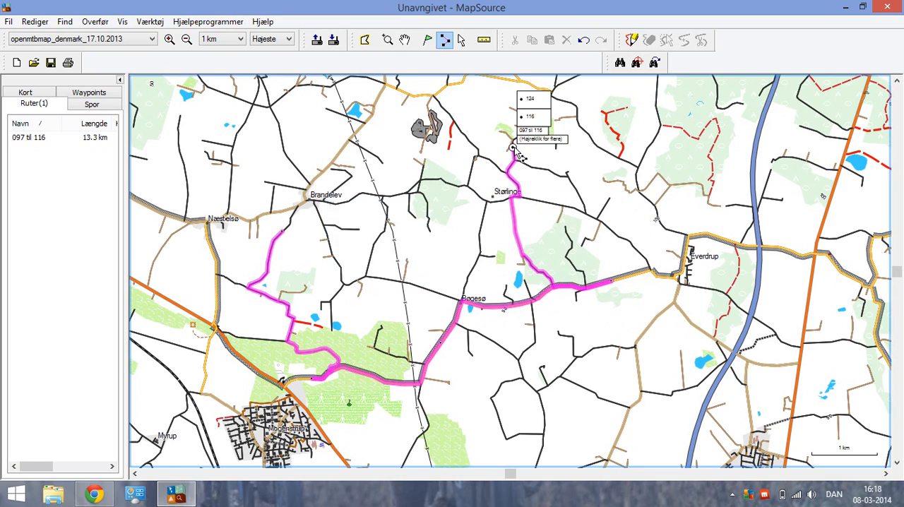
pyautogui.click(667, 184)
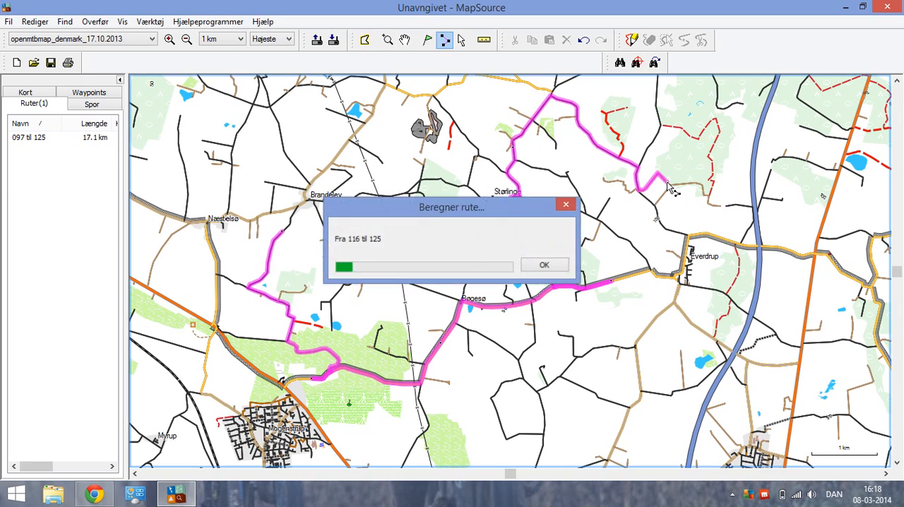
pyautogui.click(694, 325)
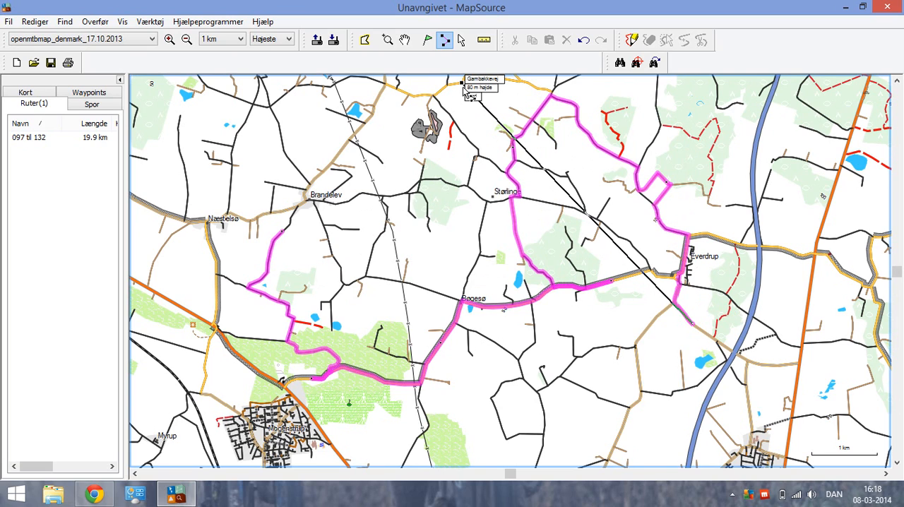
pyautogui.click(461, 40)
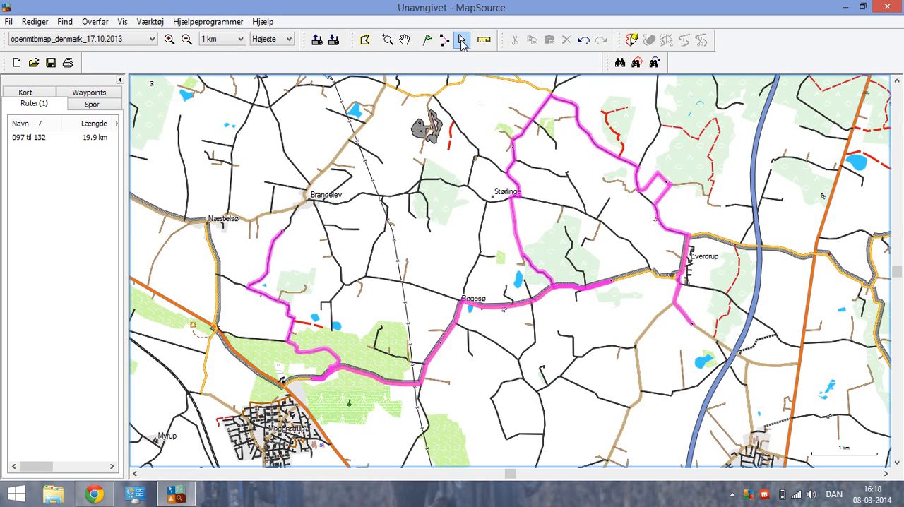
# Delete via point 105 in the route's properties and recalculate the route.
pyautogui.click(28, 139)
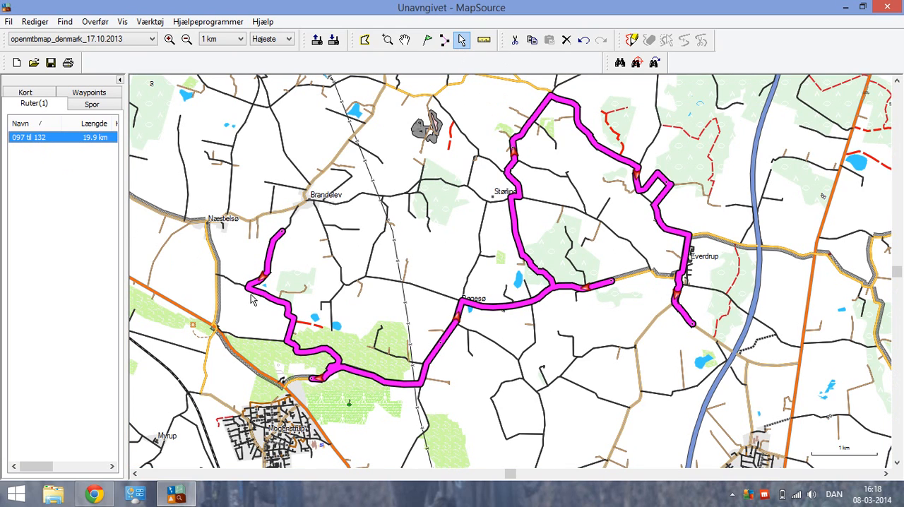
pyautogui.doubleClick(65, 143)
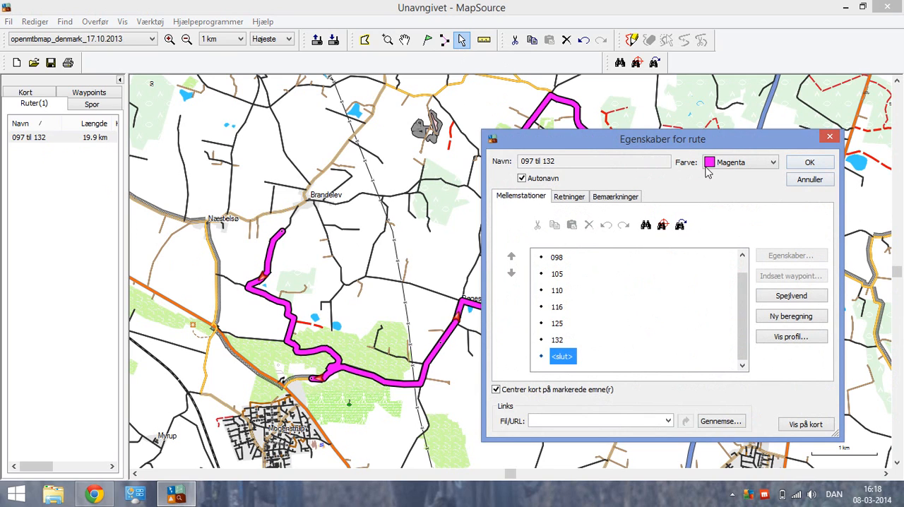
pyautogui.moveTo(685, 146); pyautogui.dragTo(629, 134)
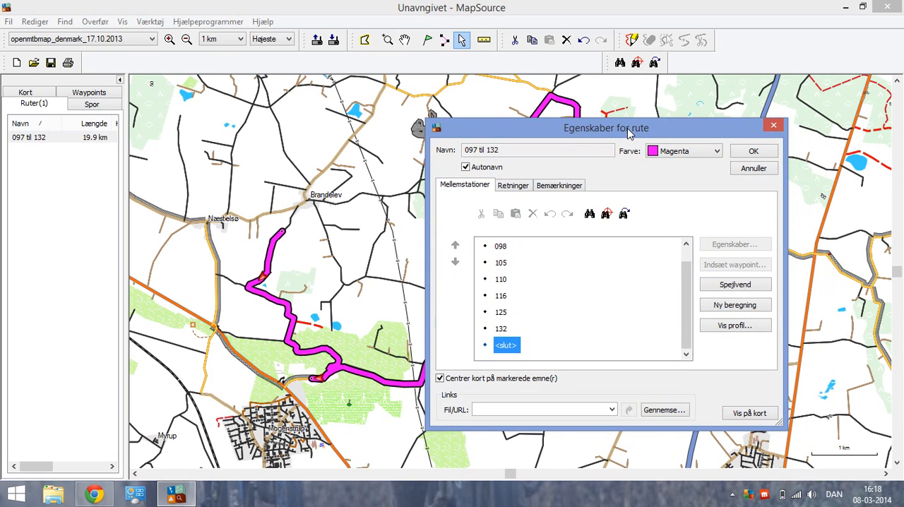
pyautogui.moveTo(684, 277); pyautogui.dragTo(684, 263)
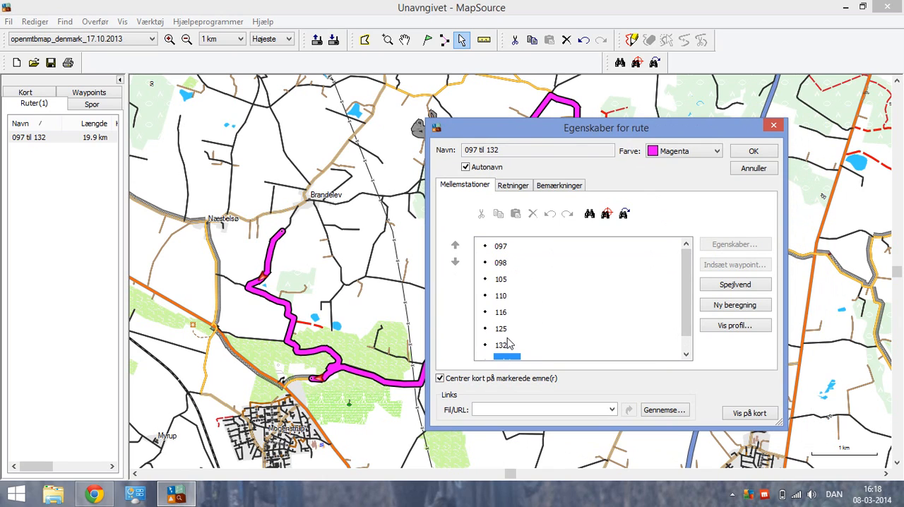
pyautogui.moveTo(688, 322)
pyautogui.mouseDown()
pyautogui.moveTo(690, 337)
pyautogui.moveTo(692, 319)
pyautogui.mouseUp()
pyautogui.click(501, 280)
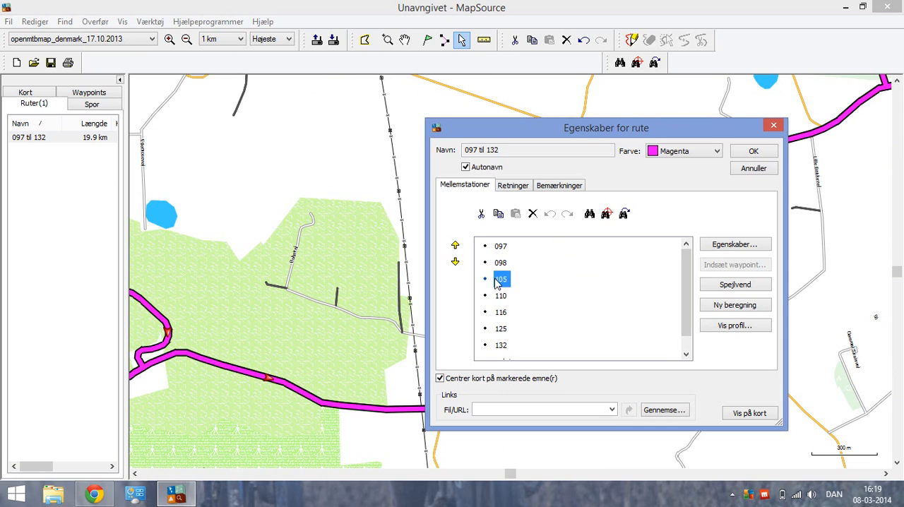
pyautogui.moveTo(594, 135); pyautogui.dragTo(754, 143)
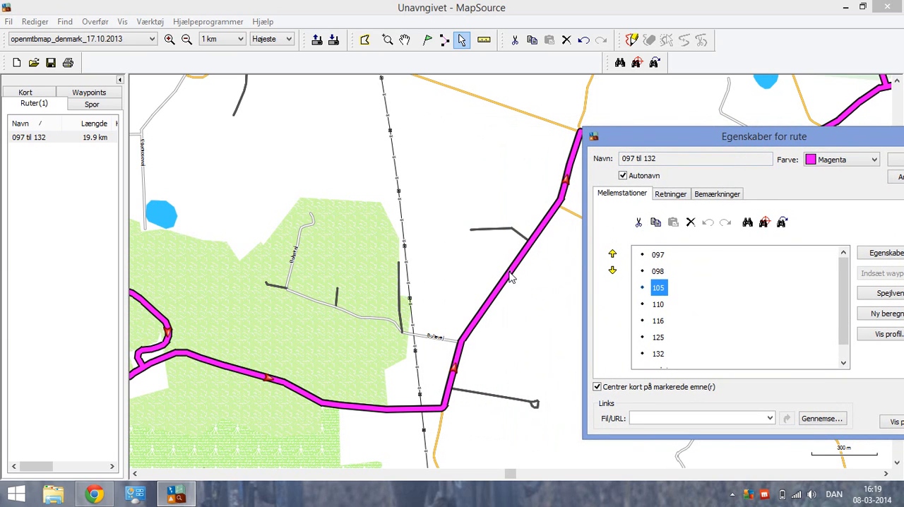
pyautogui.moveTo(741, 140); pyautogui.dragTo(641, 136)
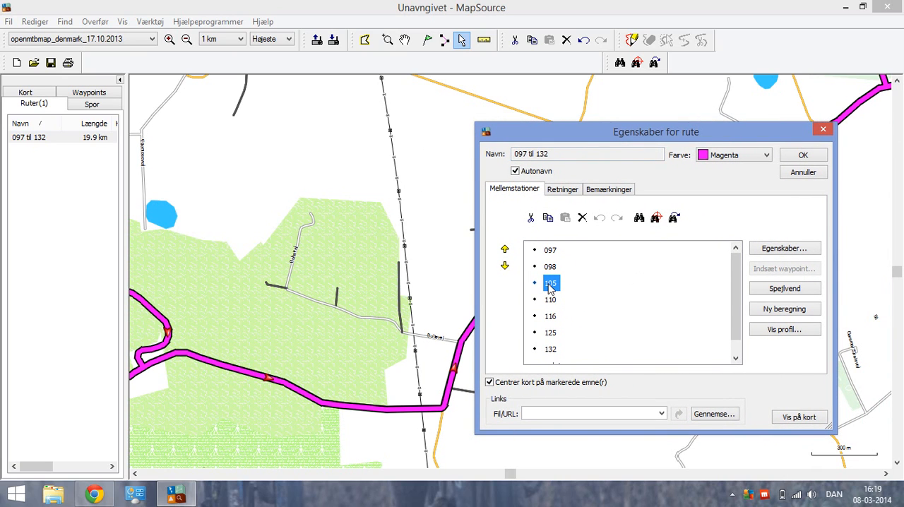
pyautogui.click(582, 219)
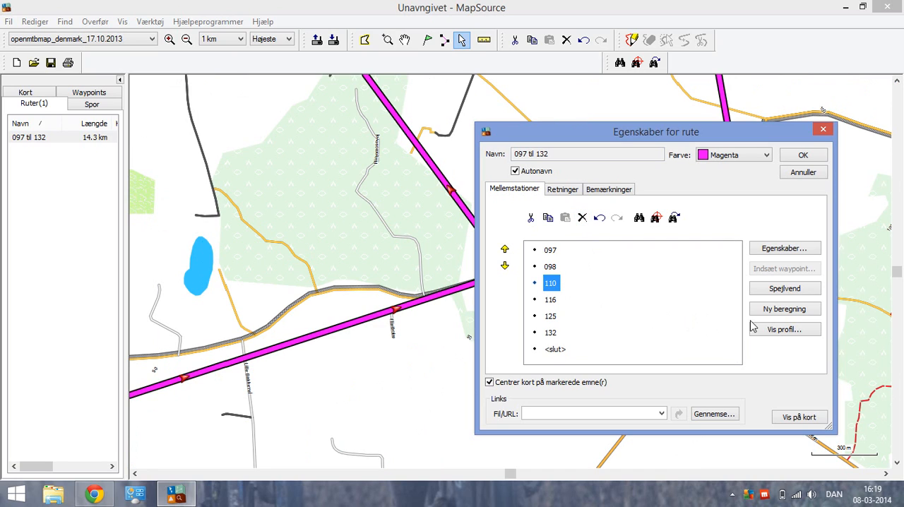
pyautogui.click(776, 312)
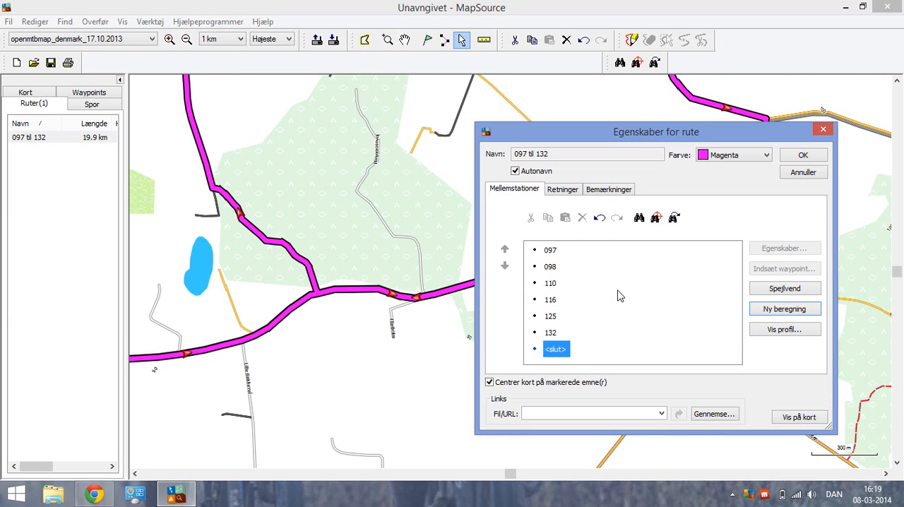
# Move via point 097 one place down, after 098, and accept the route's properties.
pyautogui.click(550, 251)
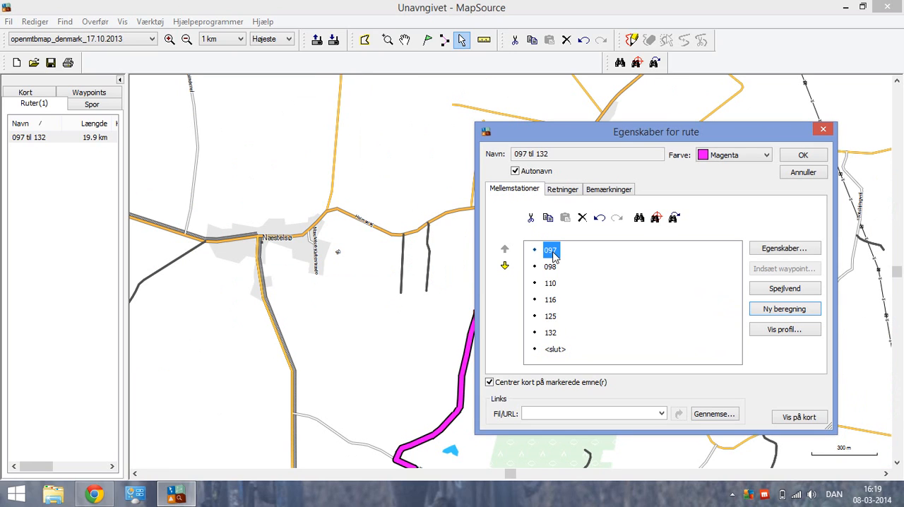
pyautogui.click(506, 269)
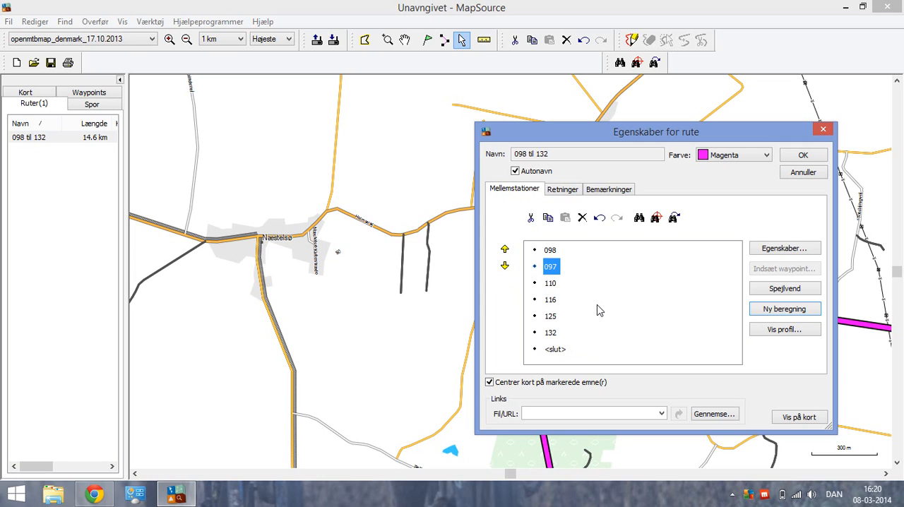
pyautogui.click(802, 157)
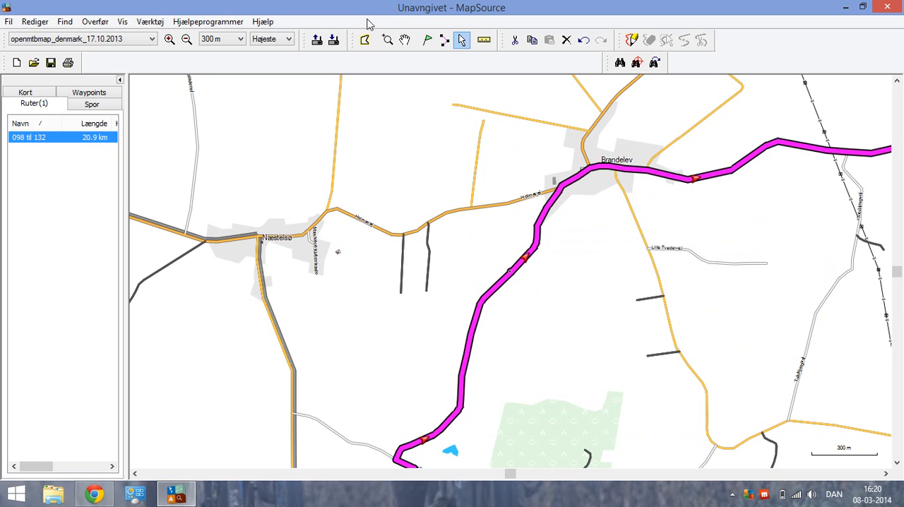
# Show the whole route on the map at 1 km scale and open the Send to device dialog.
pyautogui.click(404, 41)
pyautogui.moveTo(565, 278); pyautogui.dragTo(374, 229)
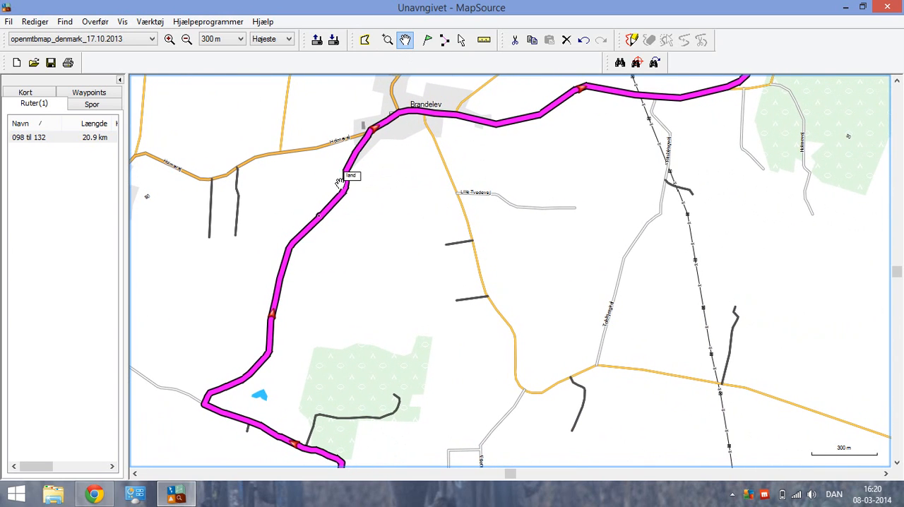
pyautogui.click(186, 40)
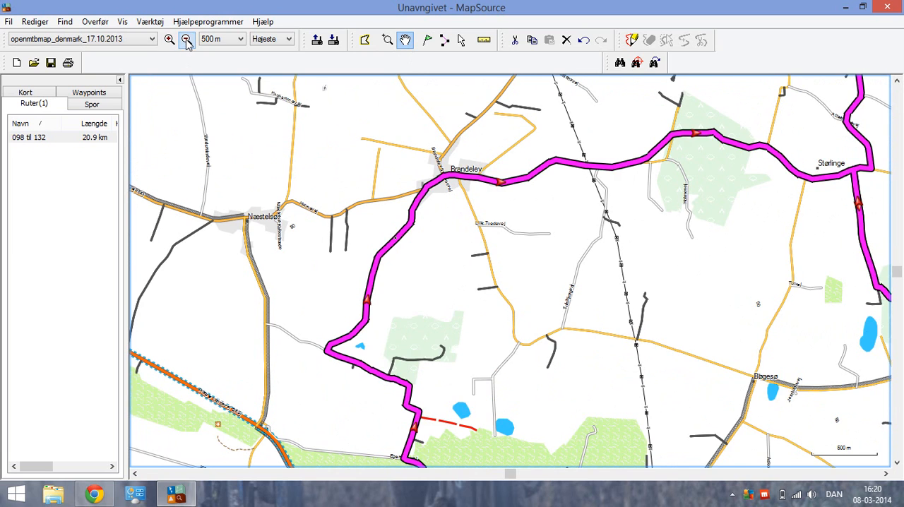
pyautogui.click(186, 40)
pyautogui.click(187, 40)
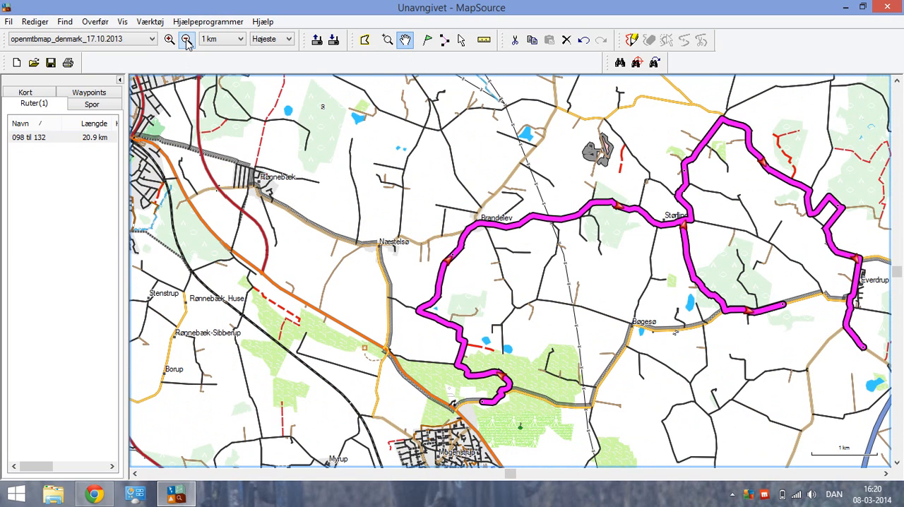
pyautogui.moveTo(593, 317); pyautogui.dragTo(488, 313)
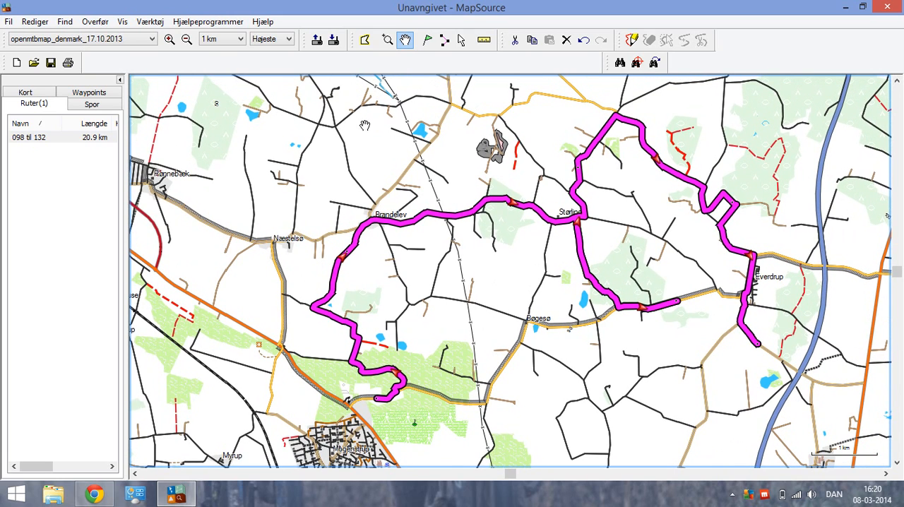
pyautogui.click(334, 40)
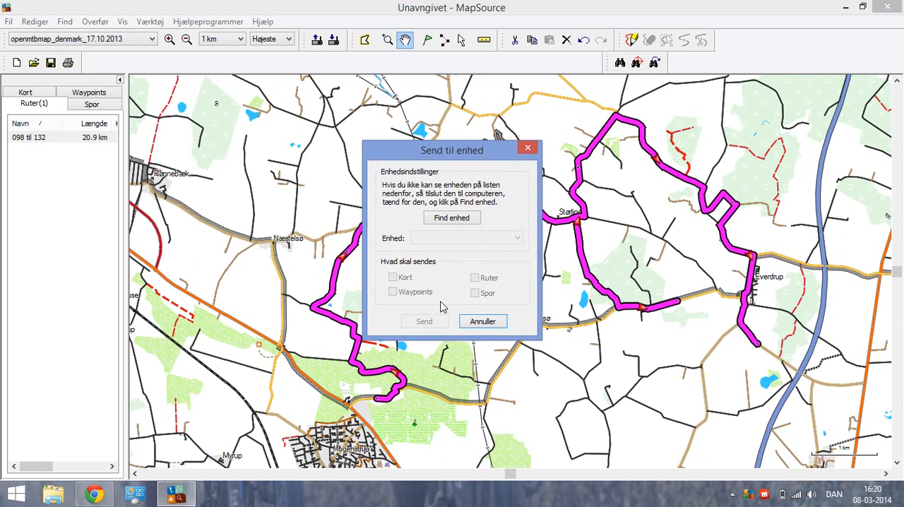